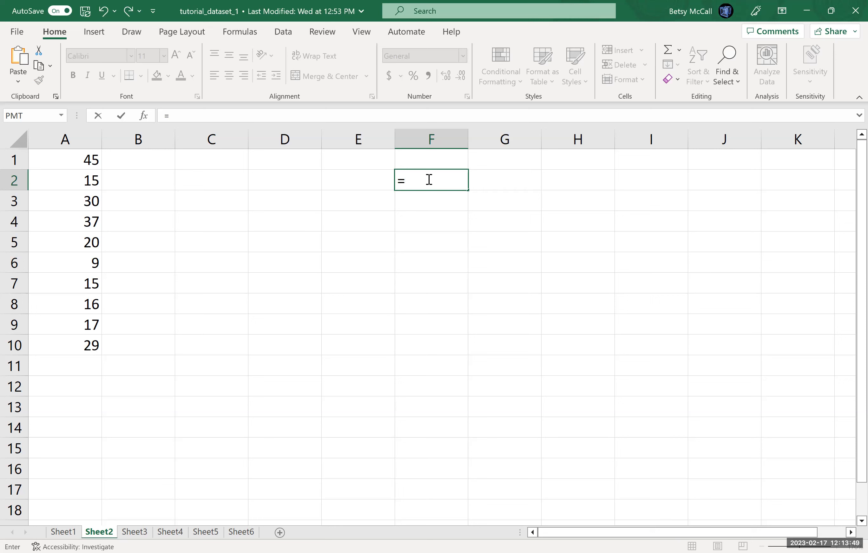
# Step: Complete the formula =45+15 in cell F2 and save the workbook
pyautogui.write('45+15')
pyautogui.press('Return')
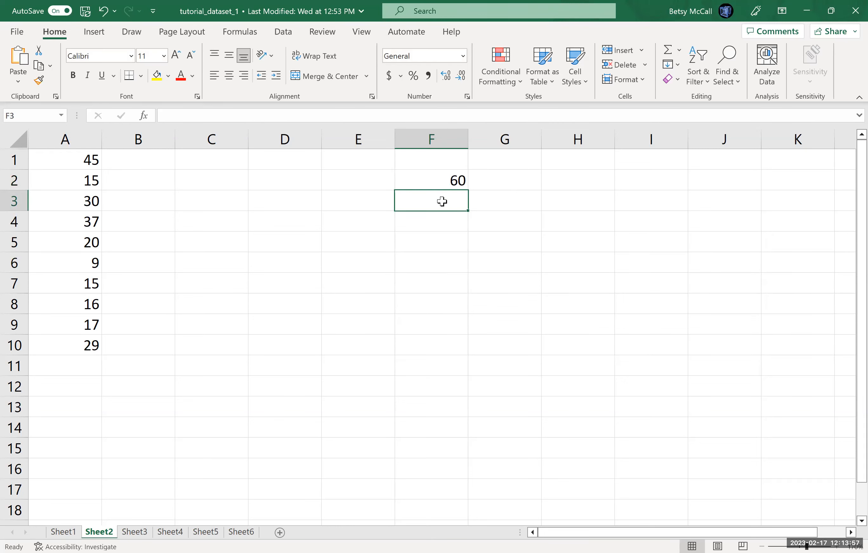
pyautogui.click(452, 182)
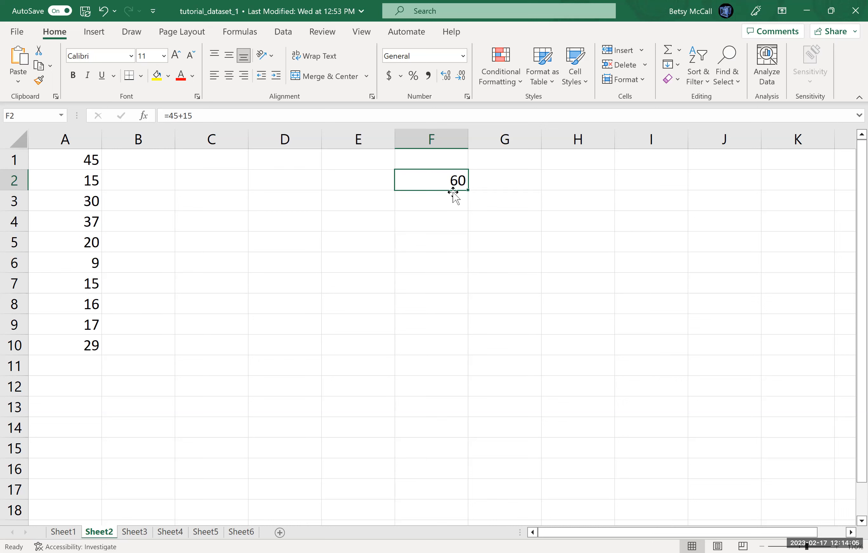
pyautogui.hotkey('ctrl', 's')
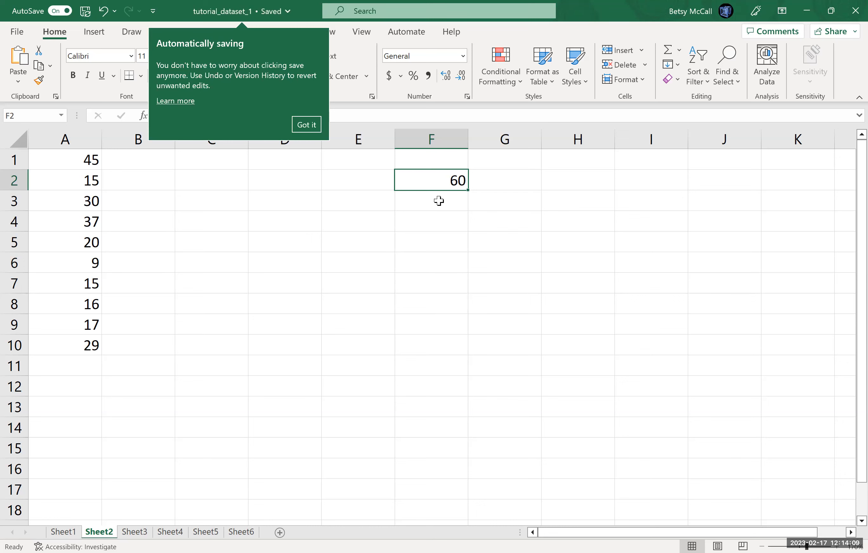
# Step: Enter the subtraction formula =45-15 in cell F3
pyautogui.click(439, 200)
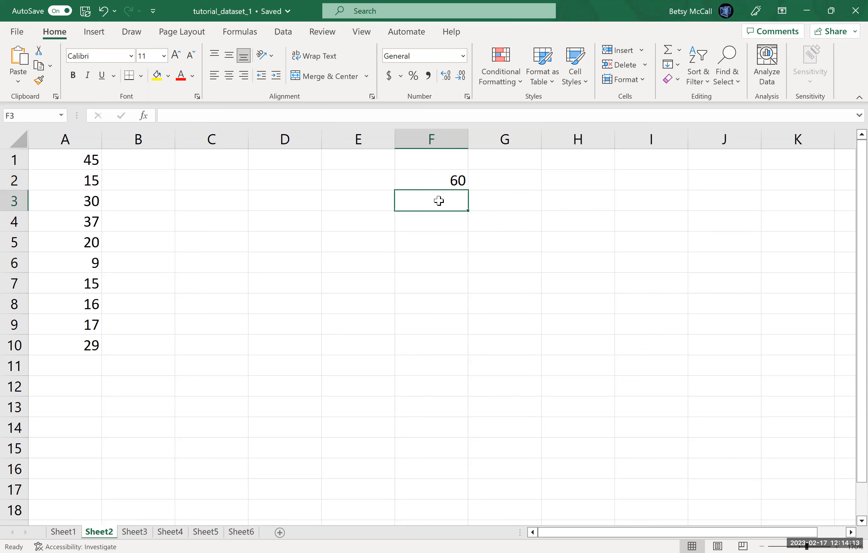
pyautogui.write('=')
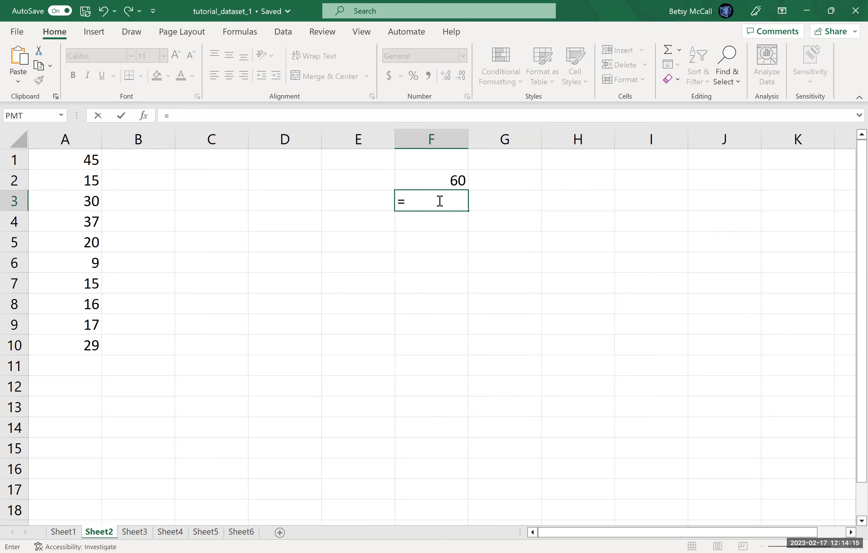
pyautogui.write('45-15')
pyautogui.press('Return')
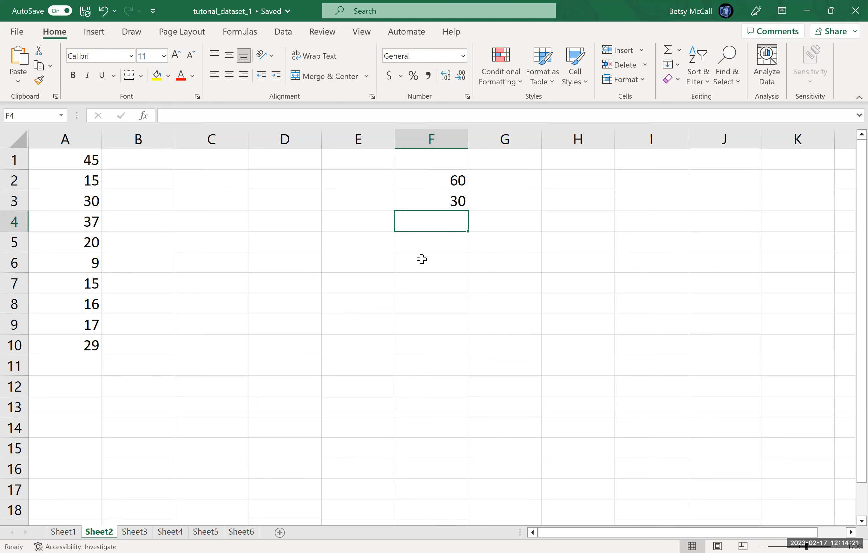
# Step: Enter the multiplication formula =45*15 in cell F4
pyautogui.write('=')
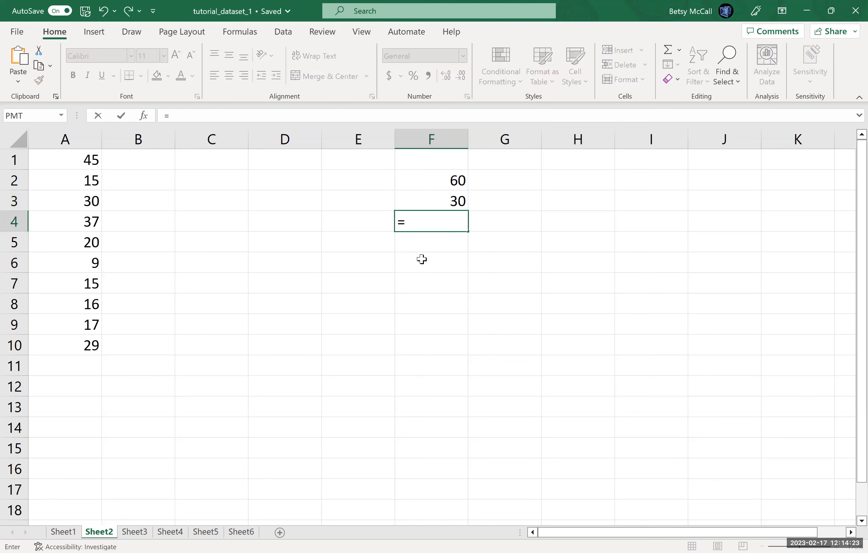
pyautogui.write('45*15')
pyautogui.press('Return')
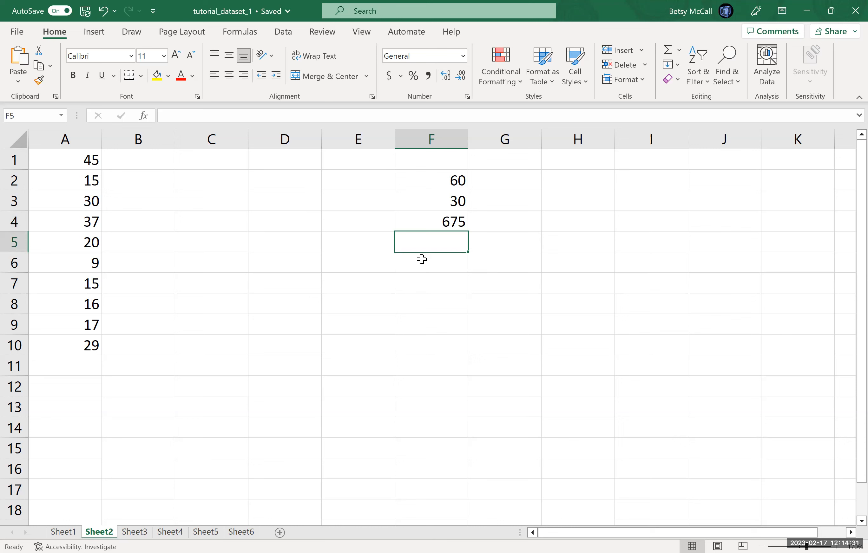
# Step: Enter the division formula =45/15 in cell F5
pyautogui.write('=')
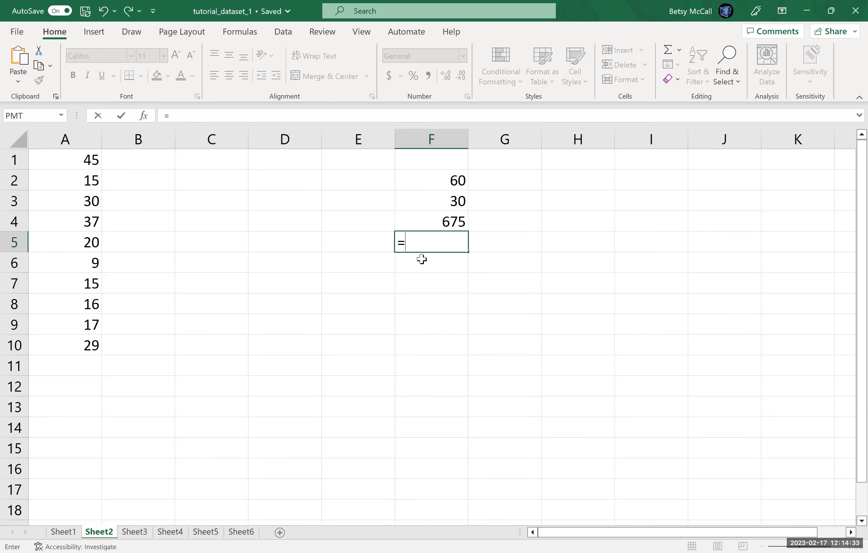
pyautogui.write('45/15')
pyautogui.press('Return')
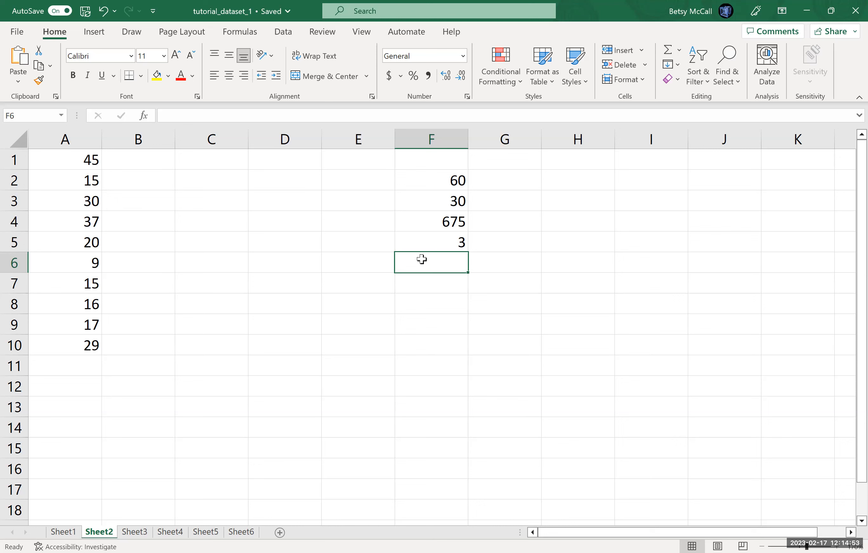
# Step: Enter the exponent formula =3^4 in cell F6
pyautogui.write('=3^4')
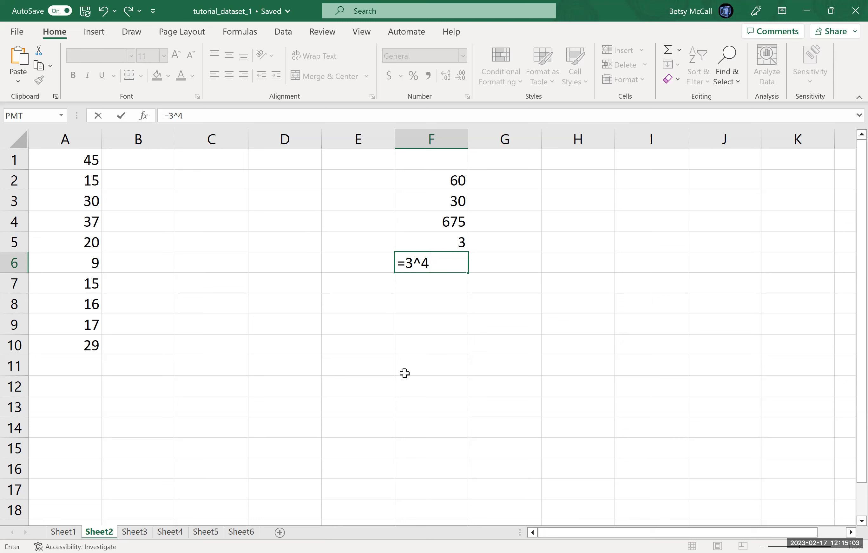
pyautogui.press('Return')
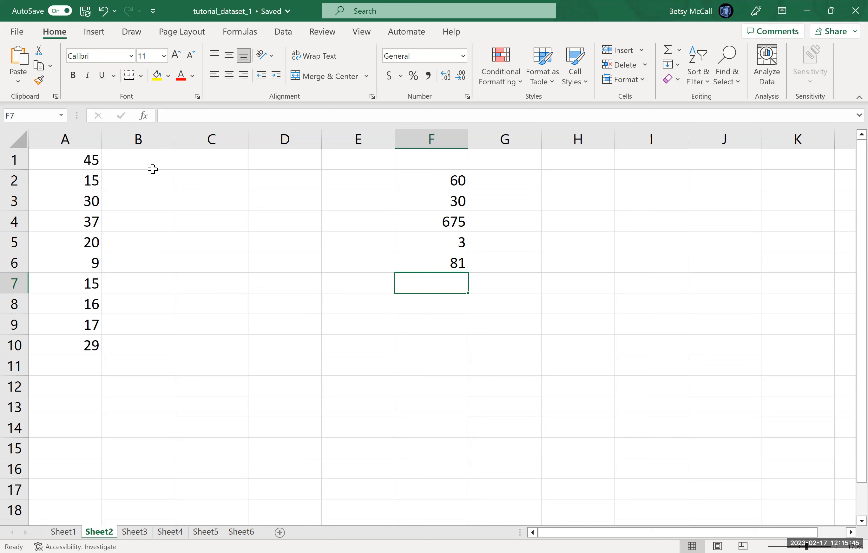
# Step: Enter a formula in cell B1 that references cell A1 (=A1)
pyautogui.click(142, 163)
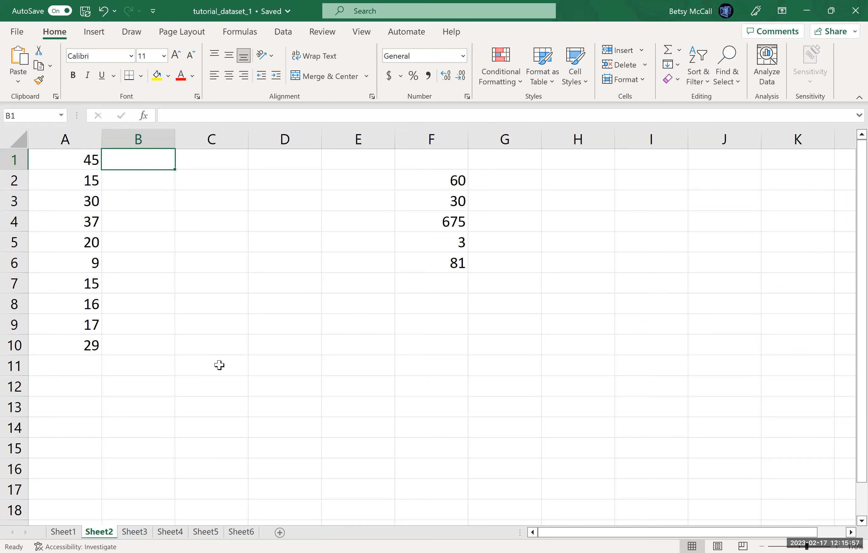
pyautogui.write('=')
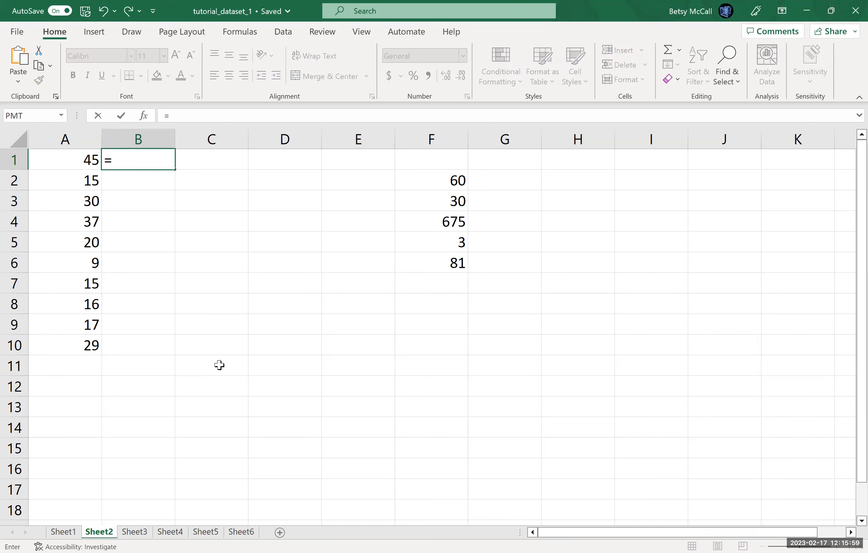
pyautogui.click(92, 164)
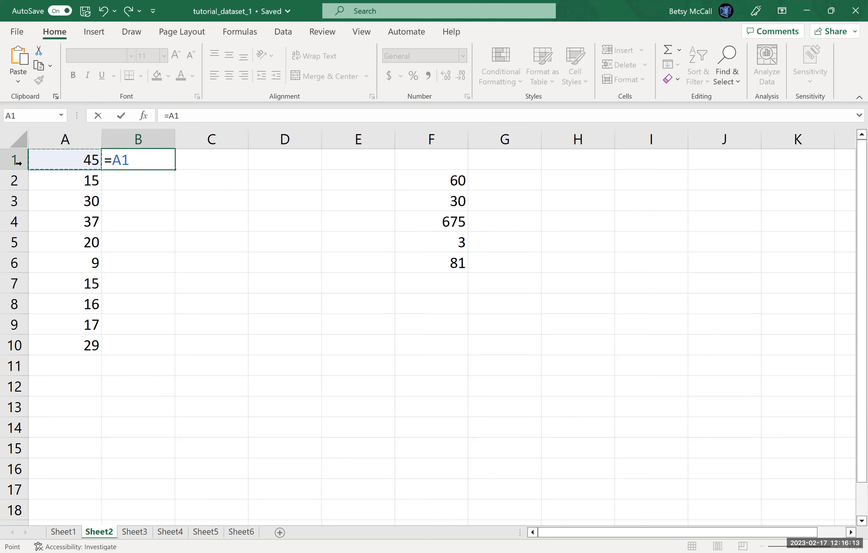
pyautogui.press('Return')
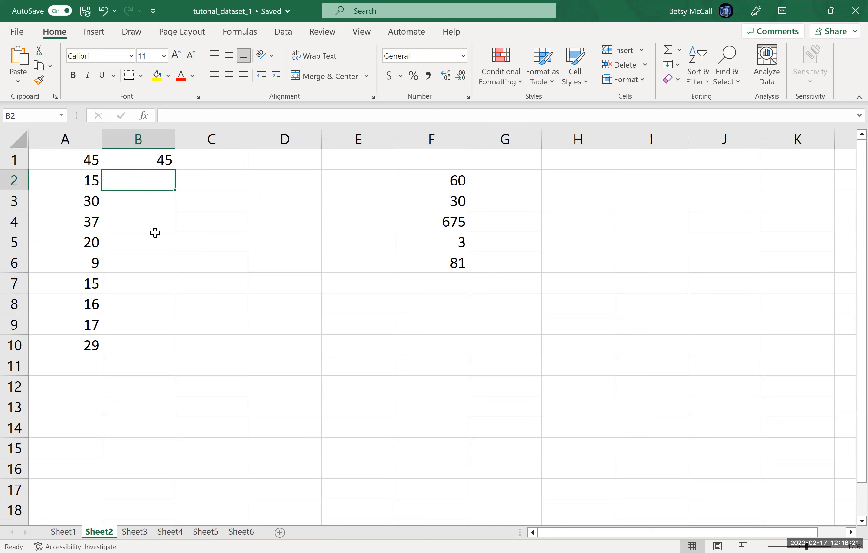
# Step: Fill the B1 reference formula down to B2, check the copy, and continue filling through B10
pyautogui.press('Up')
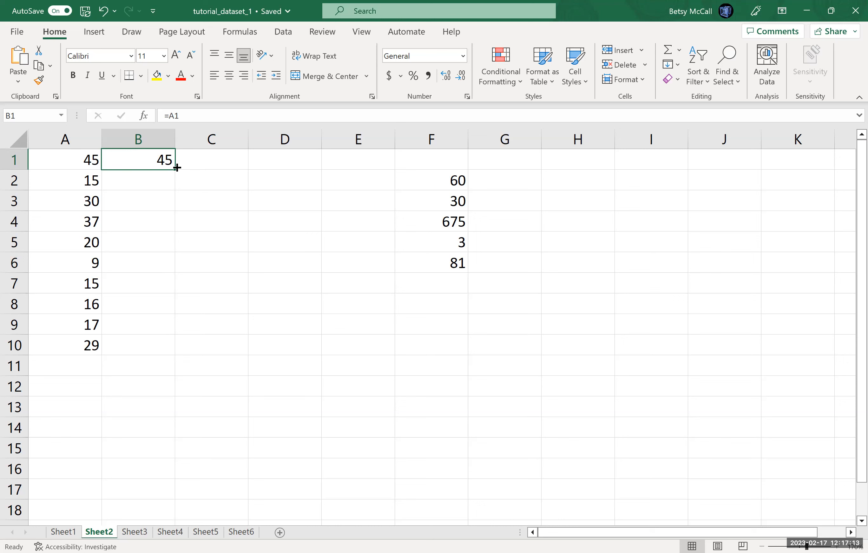
pyautogui.moveTo(175, 169); pyautogui.dragTo(177, 189)
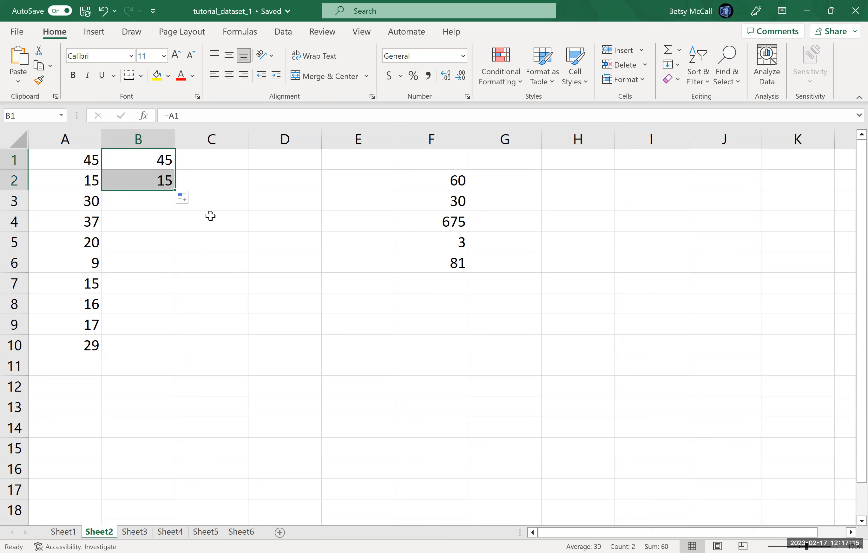
pyautogui.click(142, 184)
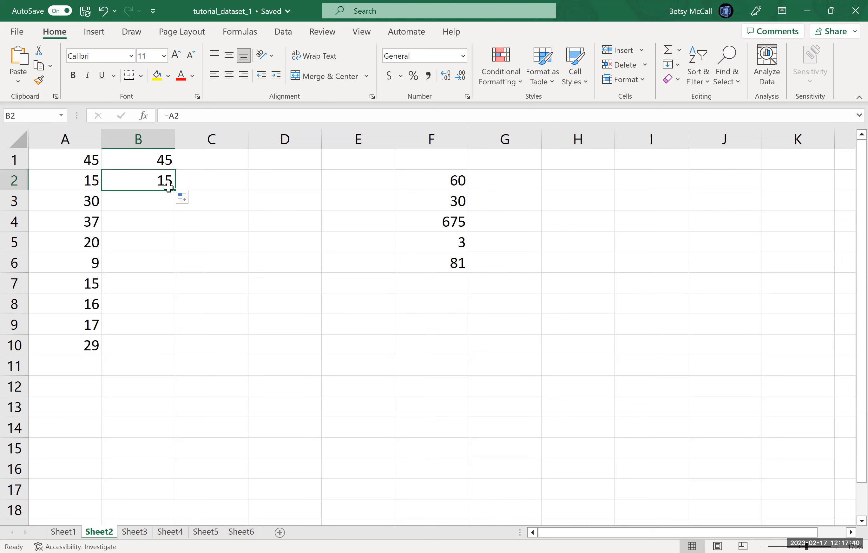
pyautogui.moveTo(176, 190); pyautogui.dragTo(166, 347)
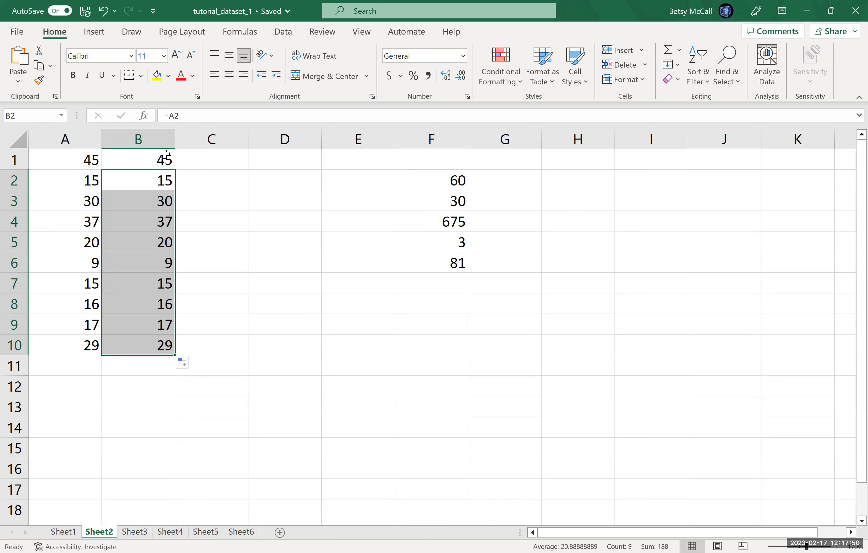
# Step: Change the formula in cell B1 to =A1+3
pyautogui.click(155, 159)
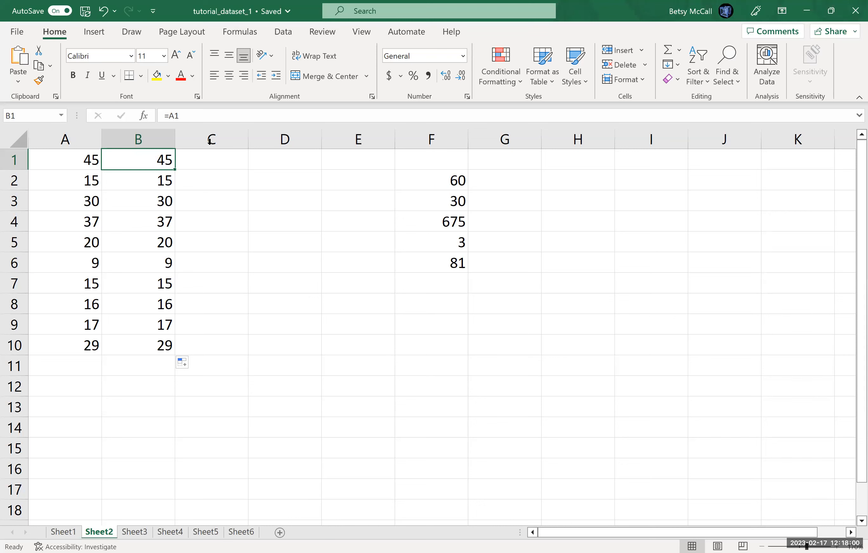
pyautogui.click(188, 115)
pyautogui.write('+3')
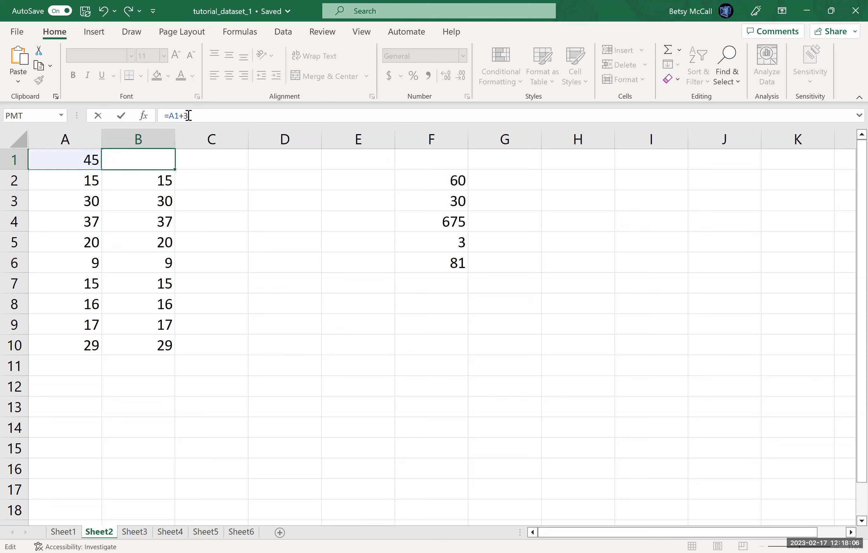
pyautogui.press('Return')
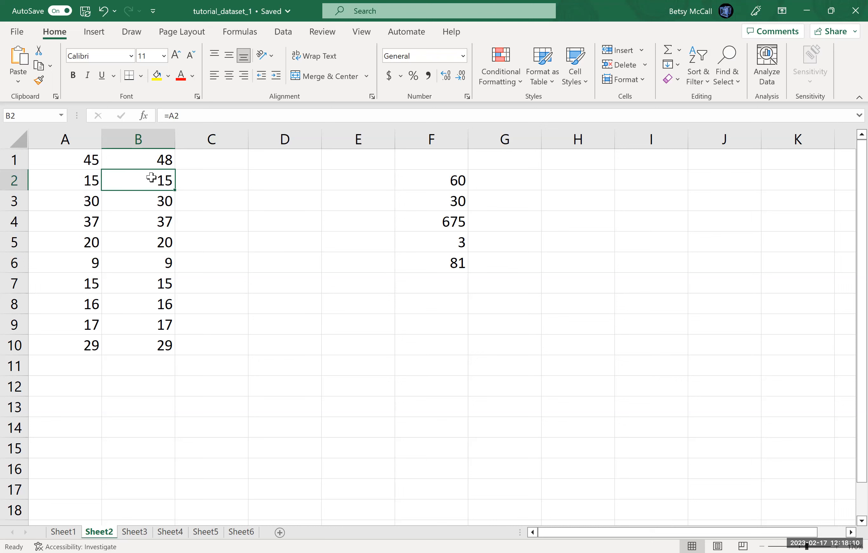
# Step: Fill the =A1+3 formula from B1 down through B10 and check the copied formulas in B2 to B6
pyautogui.click(153, 161)
pyautogui.moveTo(177, 172); pyautogui.dragTo(172, 348)
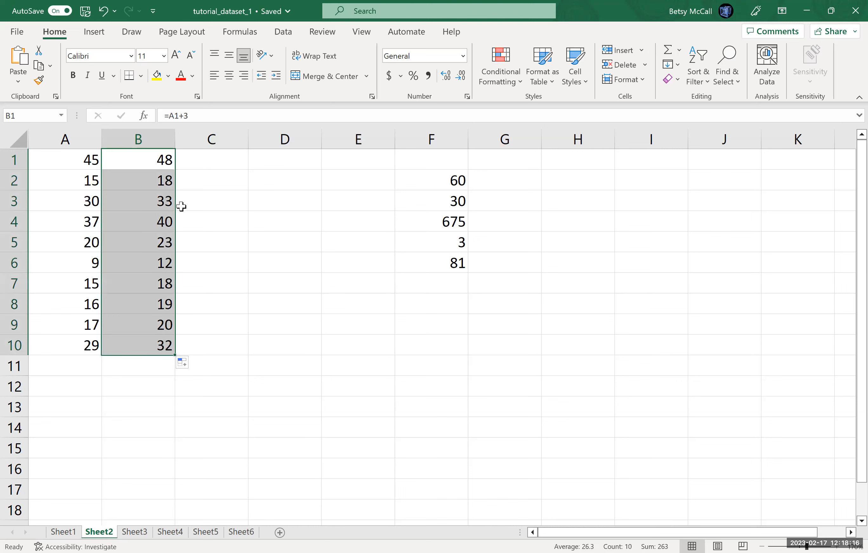
pyautogui.click(163, 179)
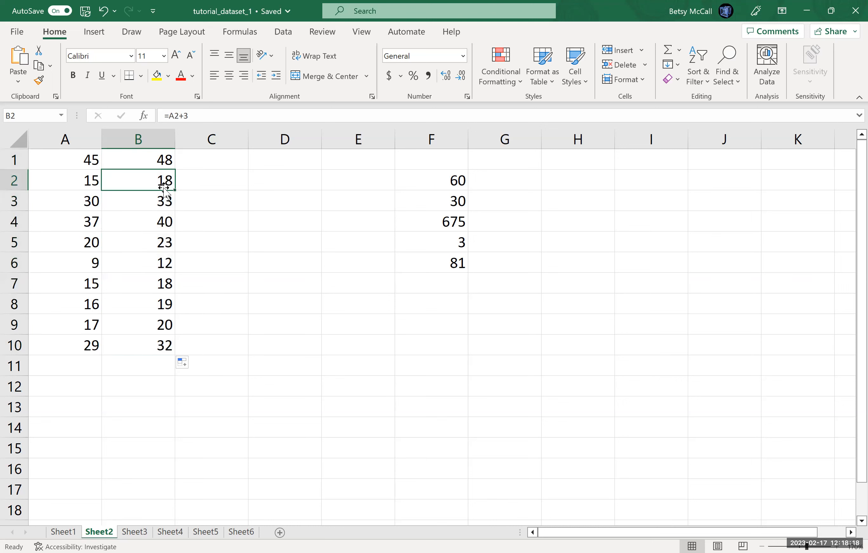
pyautogui.click(163, 205)
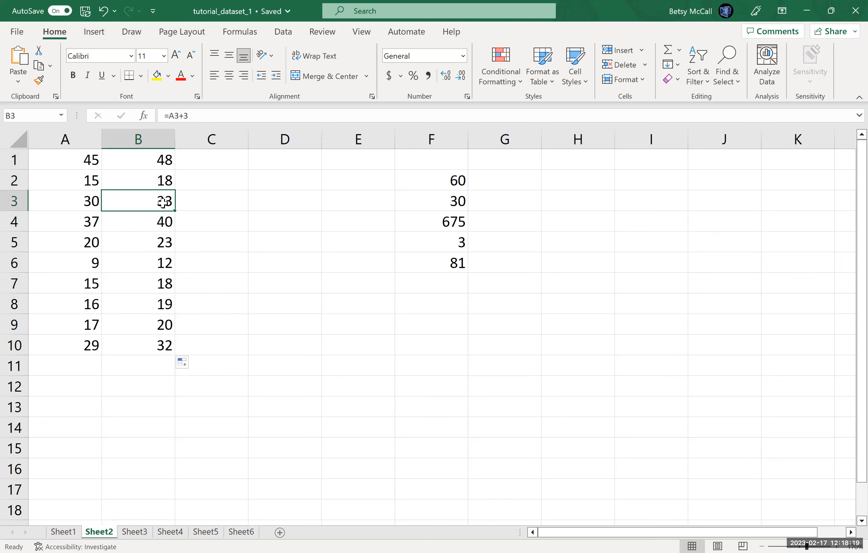
pyautogui.click(161, 223)
pyautogui.click(159, 244)
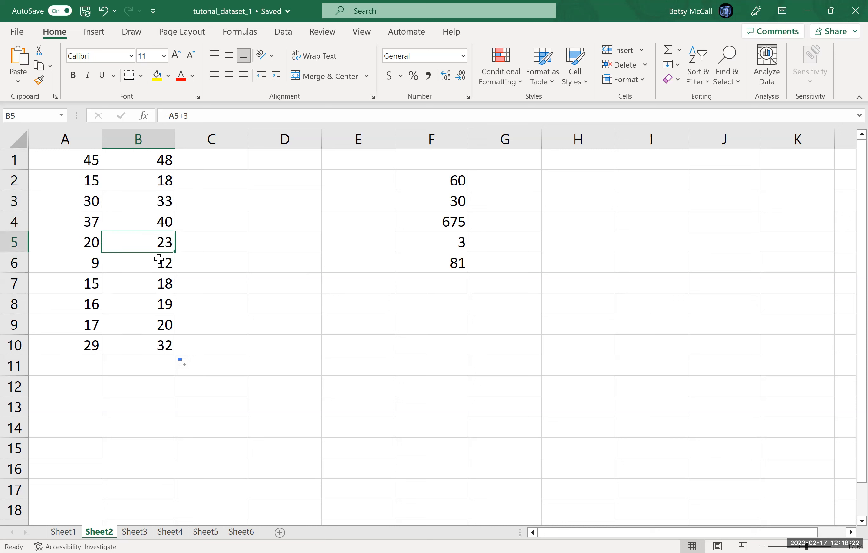
pyautogui.click(161, 262)
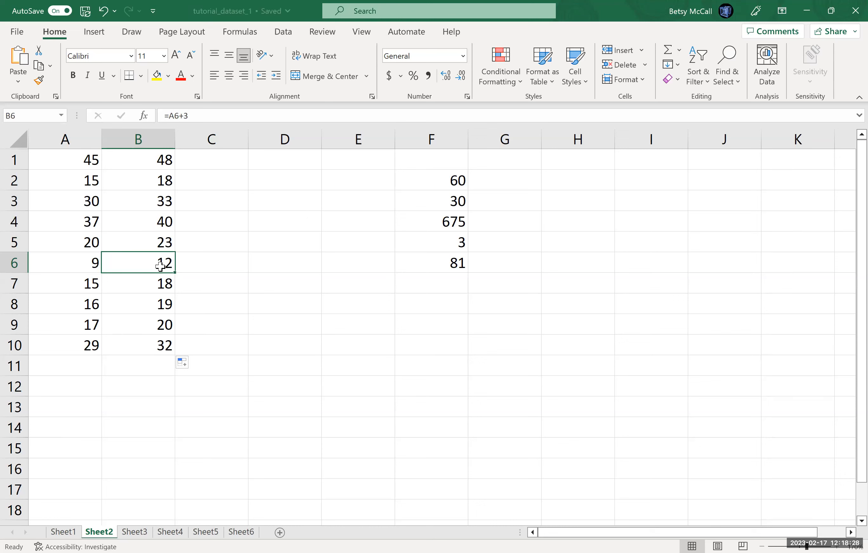
# Step: Fill the B1 formula across into C1 and check the copied formula there
pyautogui.click(168, 159)
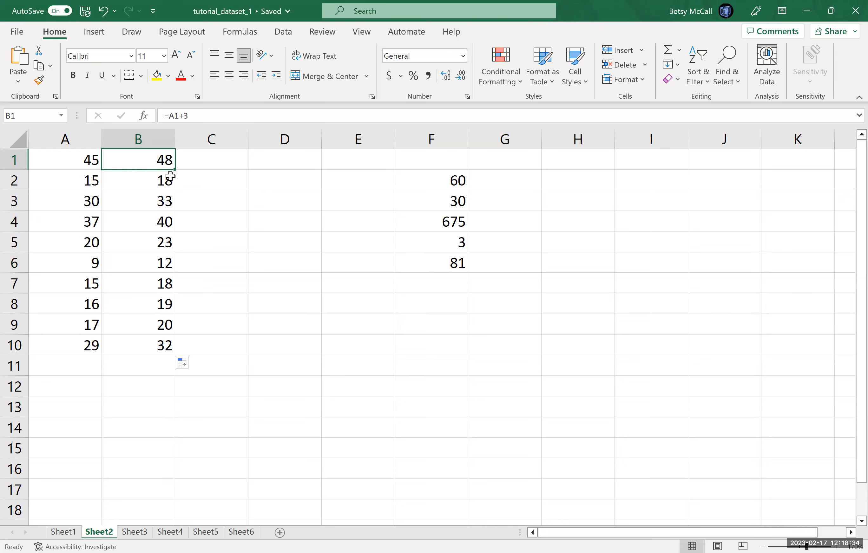
pyautogui.moveTo(176, 169); pyautogui.dragTo(222, 169)
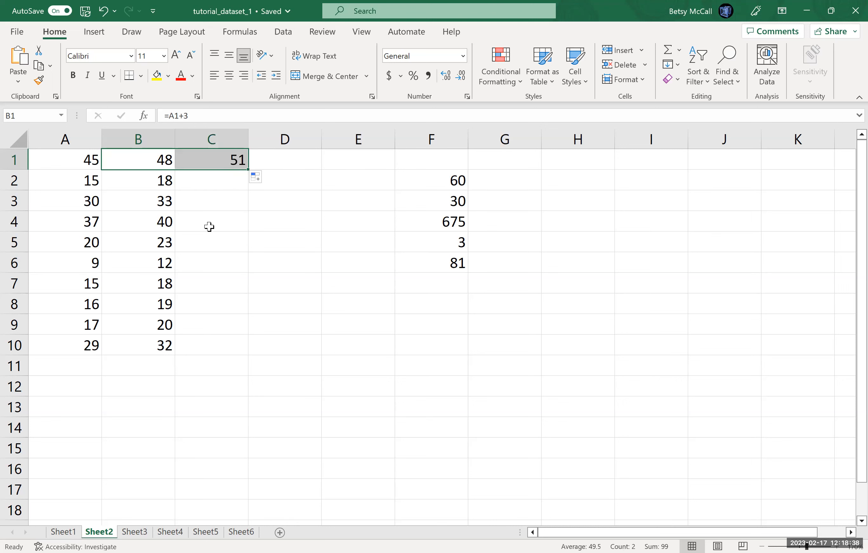
pyautogui.click(219, 160)
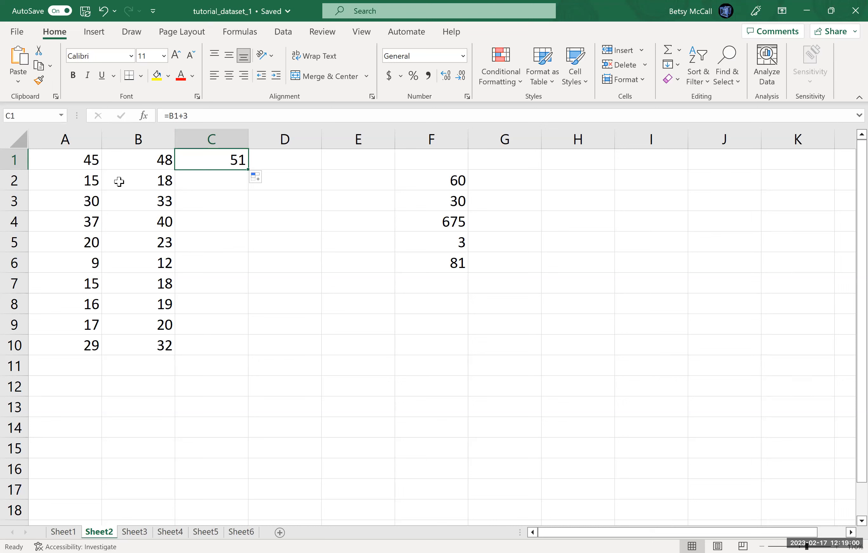
# Step: Change the B1 formula to =A$1+3 with a fixed row reference and fill it down through B10
pyautogui.click(161, 169)
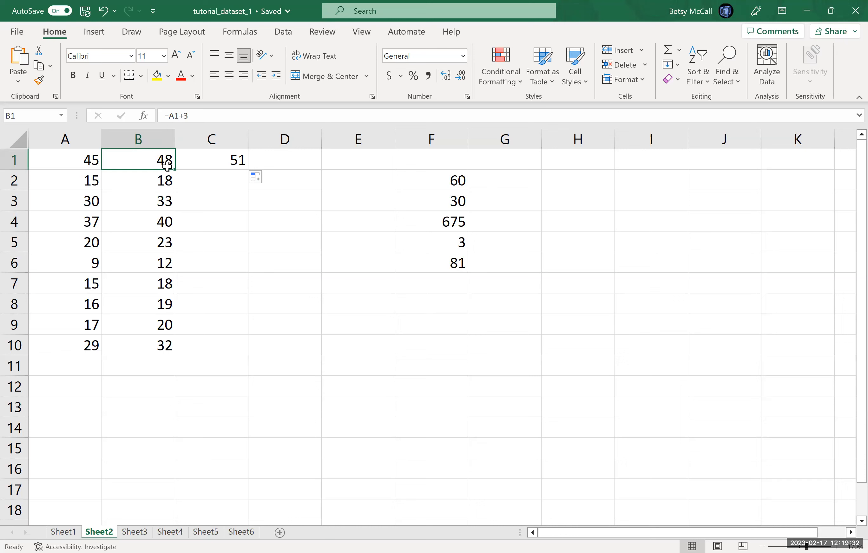
pyautogui.click(172, 117)
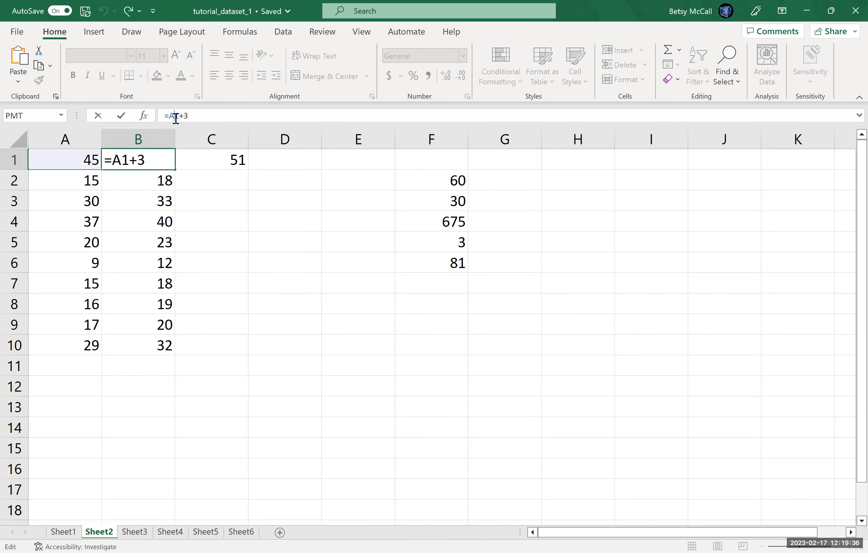
pyautogui.write('$')
pyautogui.click(241, 215)
pyautogui.click(166, 158)
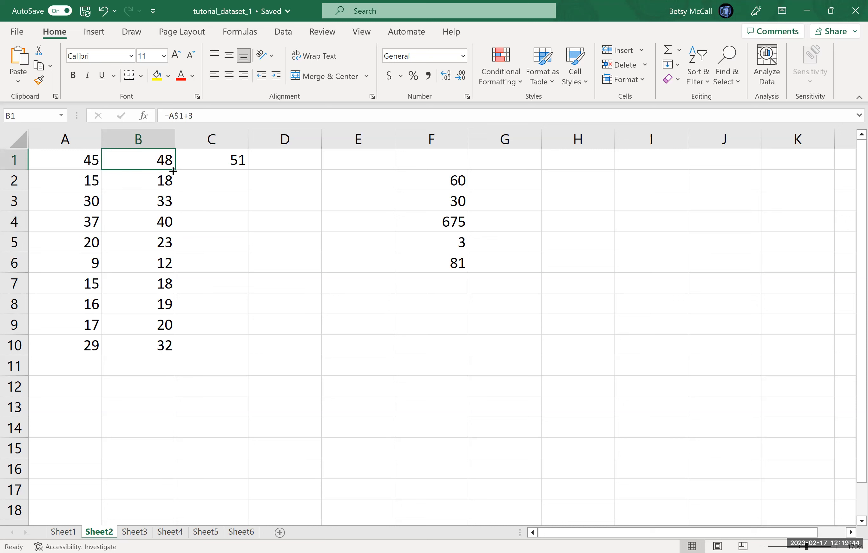
pyautogui.moveTo(174, 170); pyautogui.dragTo(176, 346)
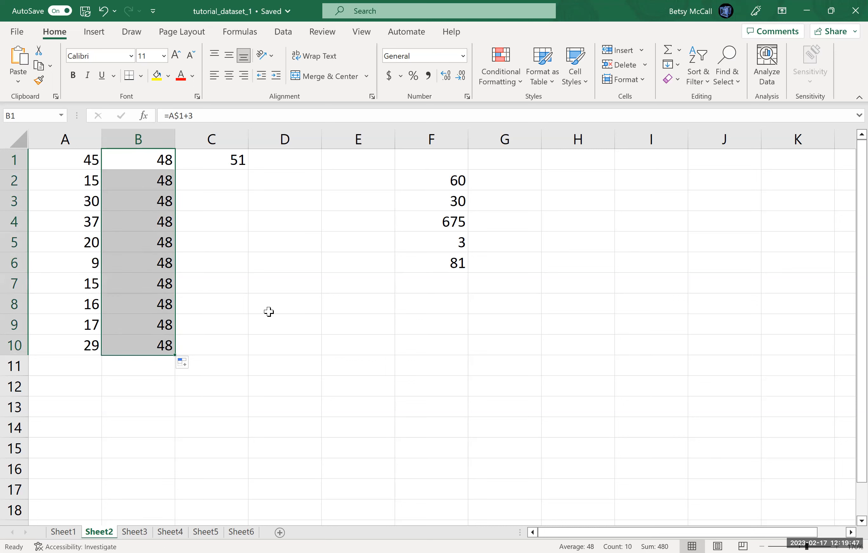
# Step: Check the copied formula in B2, then fill the =A$1+3 formula from B1 across into C1 and check it there
pyautogui.click(161, 179)
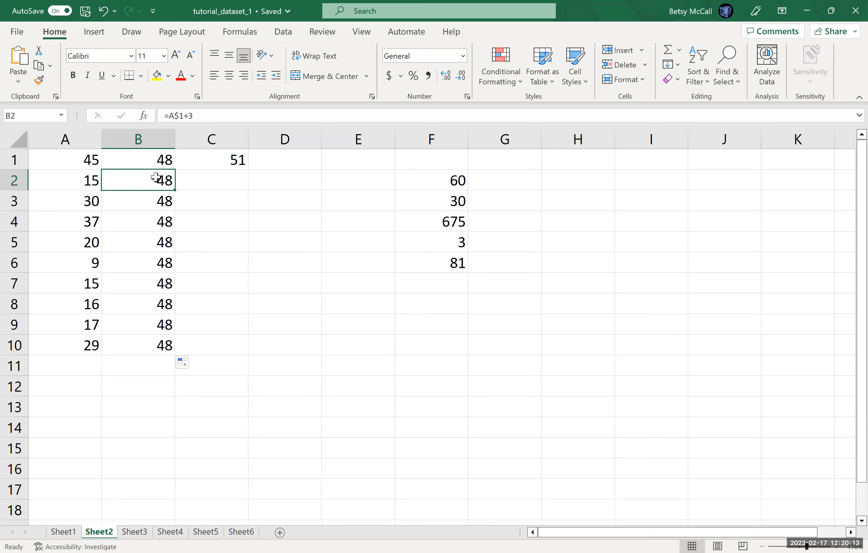
pyautogui.click(163, 167)
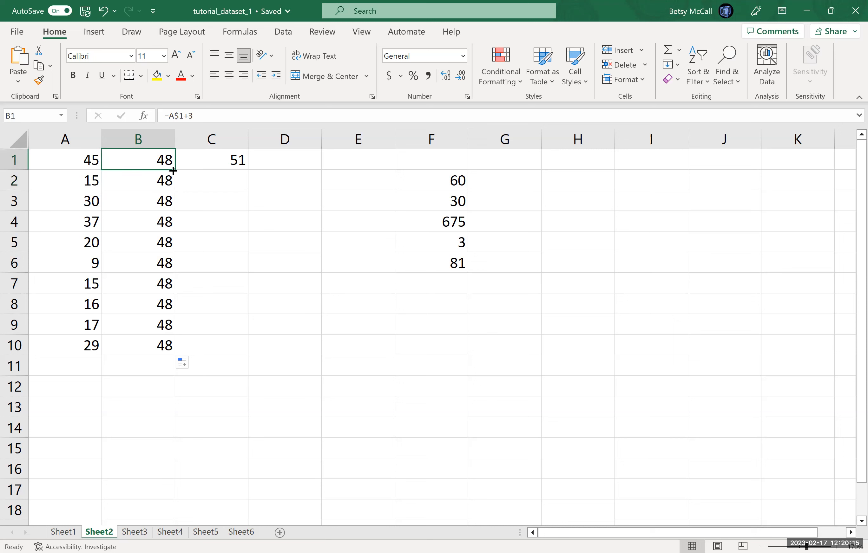
pyautogui.moveTo(174, 171); pyautogui.dragTo(233, 171)
pyautogui.click(231, 161)
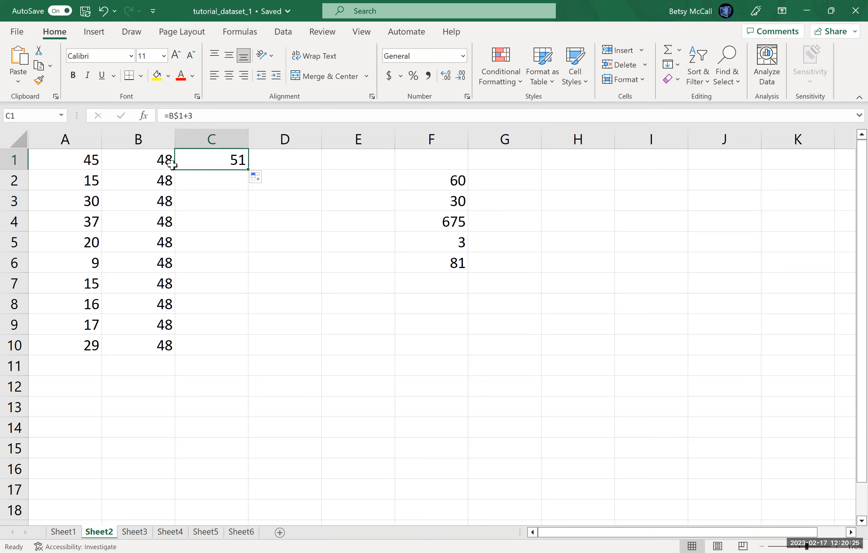
# Step: Change the B1 formula to =$A1+3 so that the column reference is fixed and the row reference is relative
pyautogui.click(155, 165)
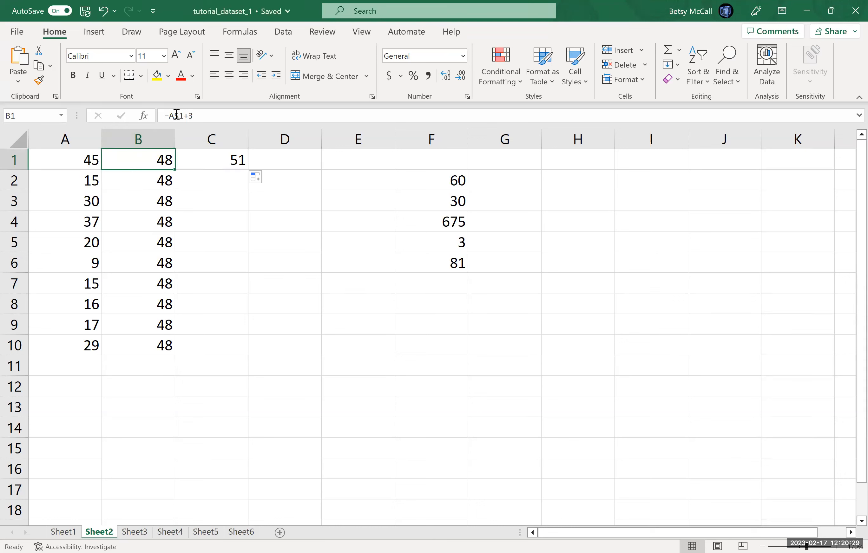
pyautogui.click(183, 120)
pyautogui.press('Left')
pyautogui.press('BackSpace')
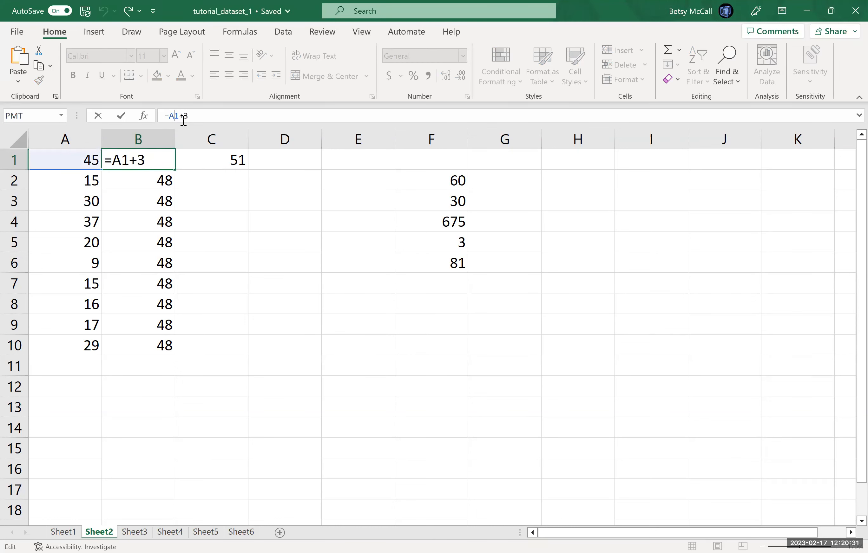
pyautogui.press('Left')
pyautogui.write('$')
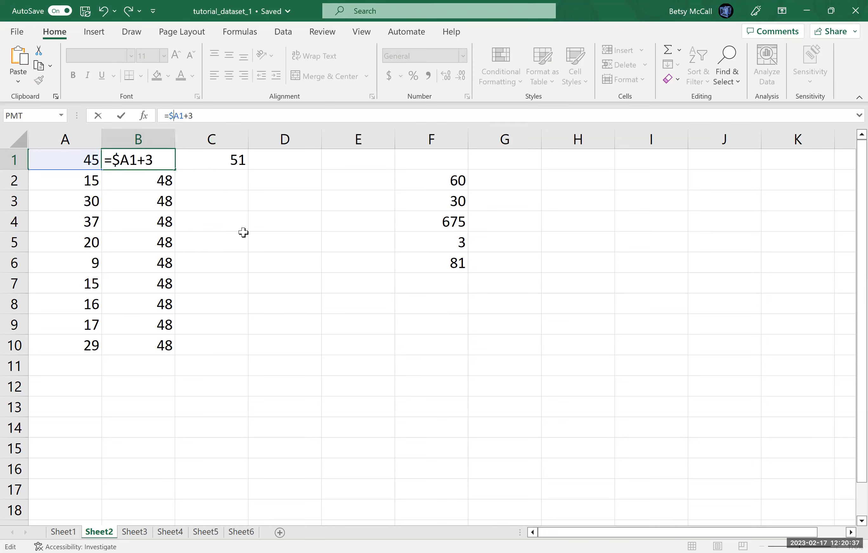
pyautogui.press('Return')
# Step: Fill the =$A1+3 formula from B1 down through B10 and check the copied formula in B2
pyautogui.click(166, 161)
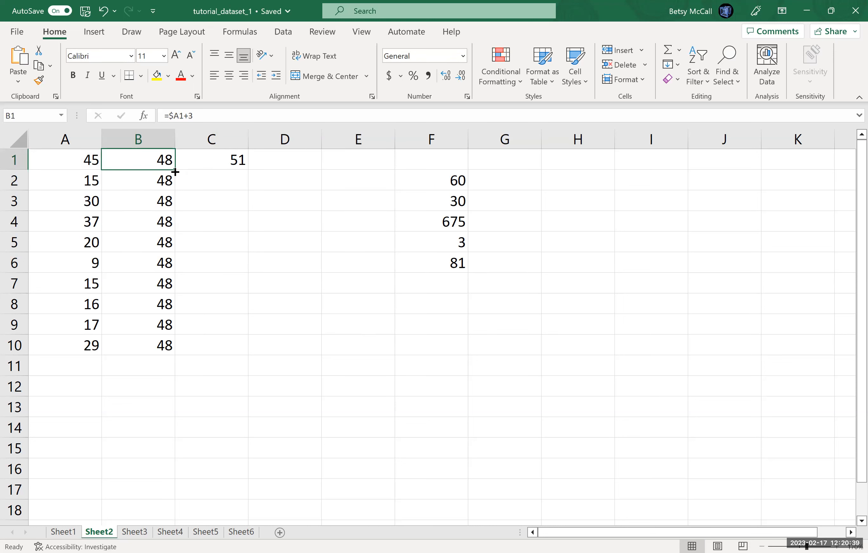
pyautogui.moveTo(175, 171); pyautogui.dragTo(287, 337)
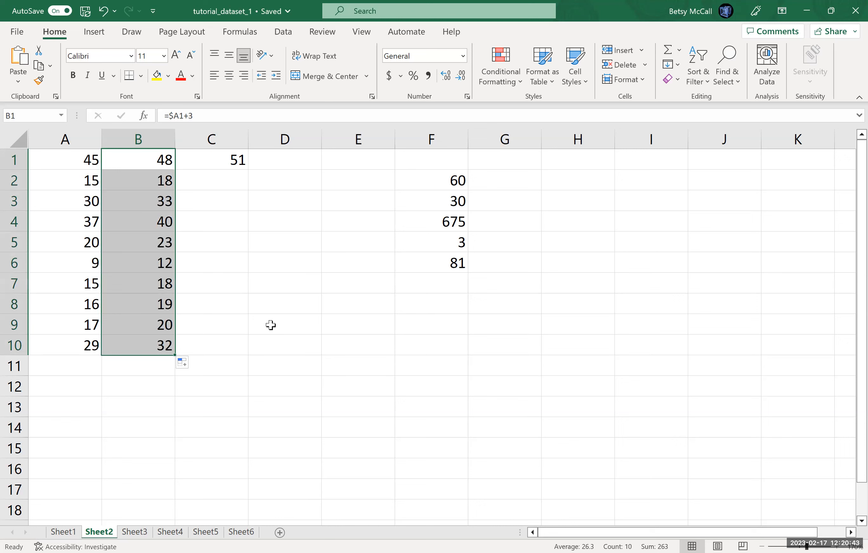
pyautogui.click(150, 184)
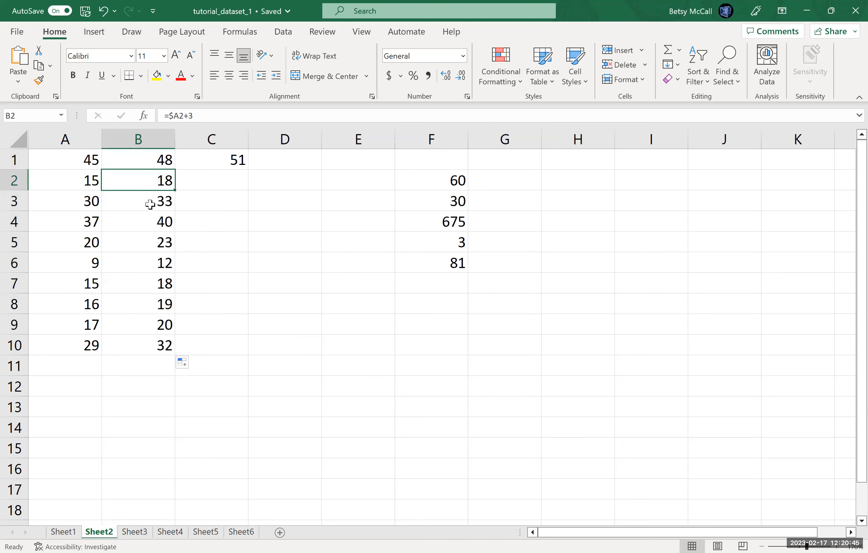
# Step: Fill the =$A1+3 formula from B1 across into C1 and check the copied formula there
pyautogui.click(155, 162)
pyautogui.moveTo(175, 170); pyautogui.dragTo(223, 164)
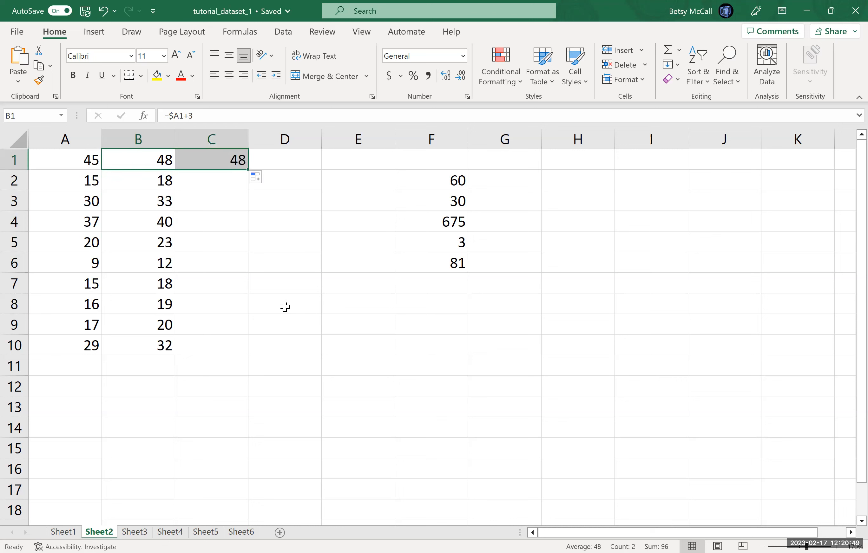
pyautogui.click(205, 159)
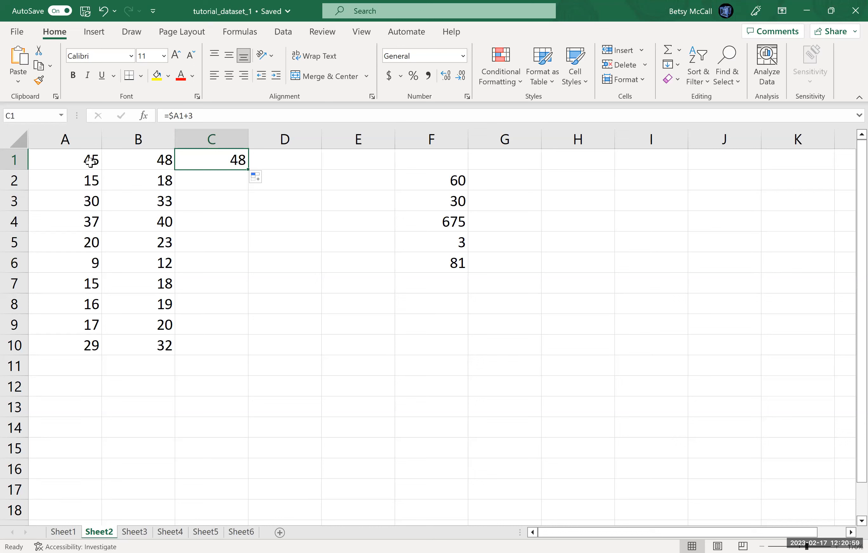
# Step: Change the B1 formula to =$A$1+3 so that both the column and the row reference are fixed
pyautogui.click(153, 163)
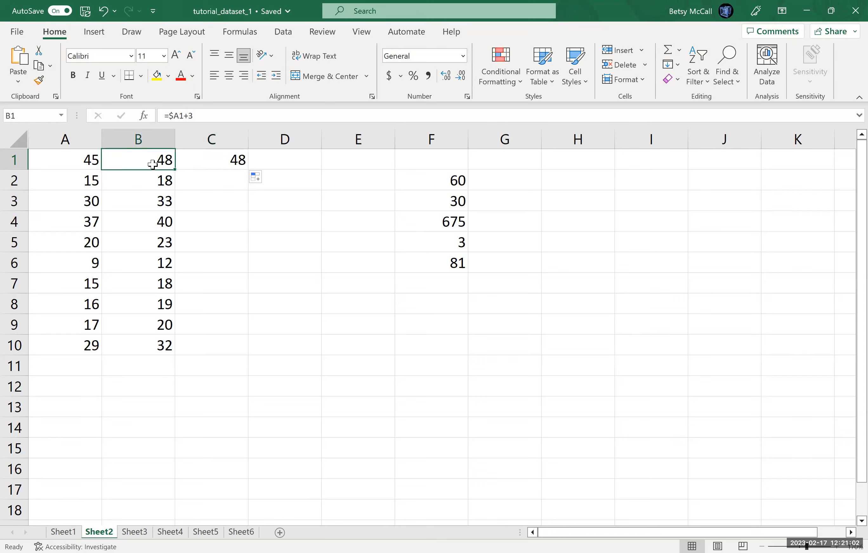
pyautogui.click(180, 116)
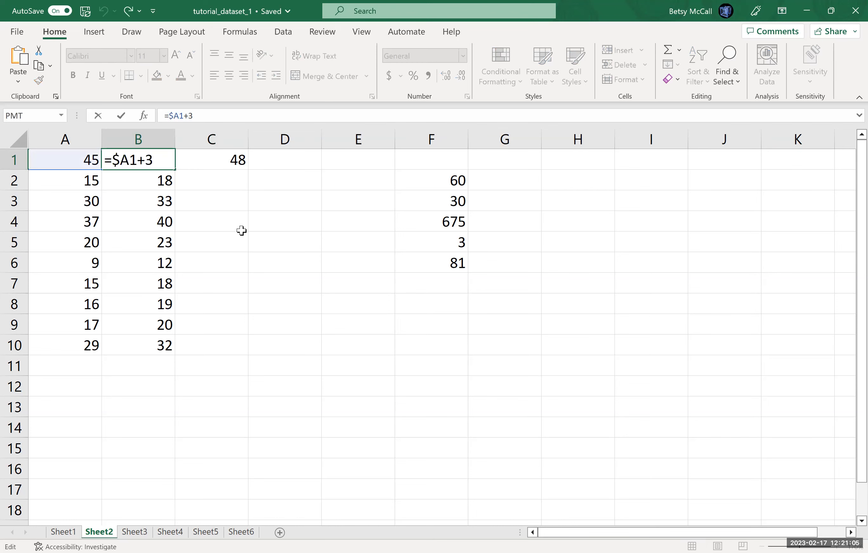
pyautogui.write('$')
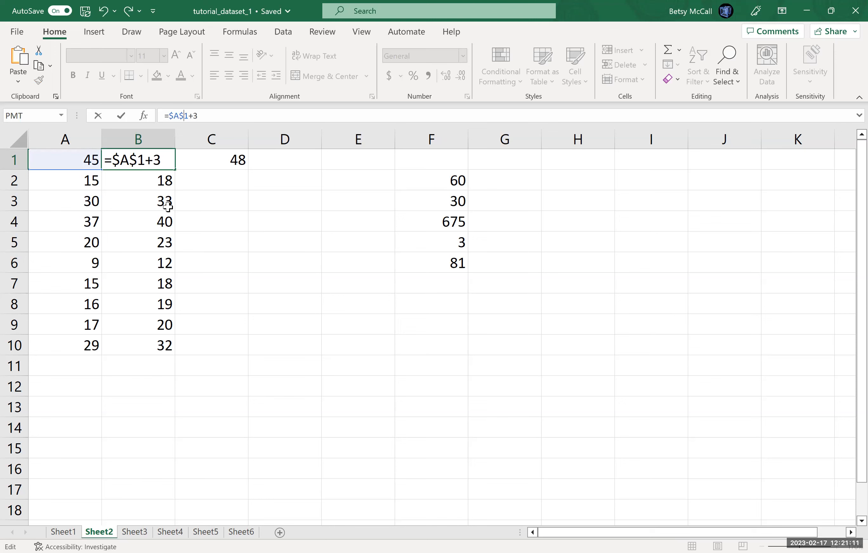
pyautogui.press('Return')
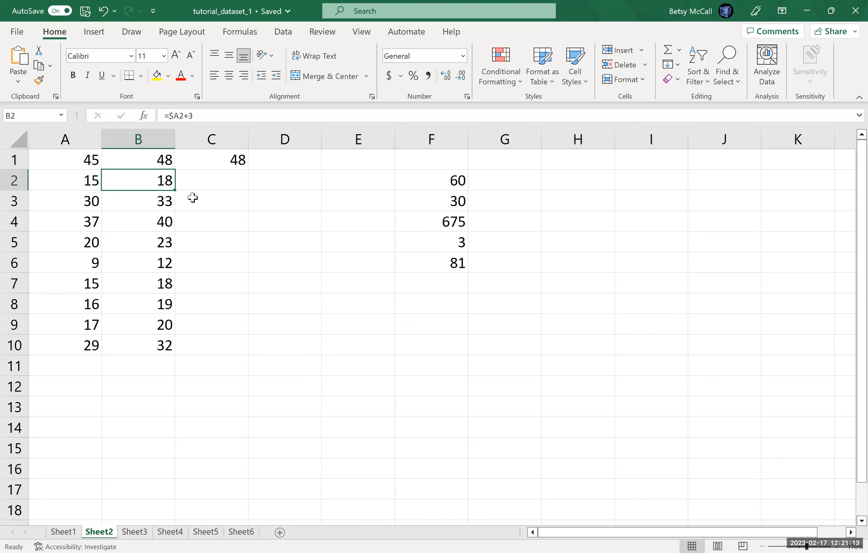
# Step: Fill the =$A$1+3 formula from B1 down through B10 and across into C1
pyautogui.click(164, 166)
pyautogui.moveTo(173, 172); pyautogui.dragTo(174, 347)
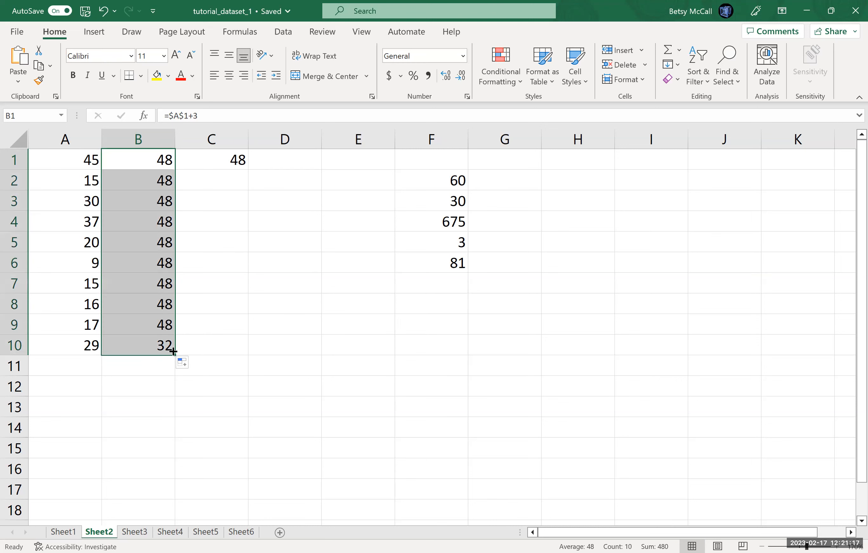
pyautogui.click(161, 161)
pyautogui.moveTo(174, 169); pyautogui.dragTo(229, 173)
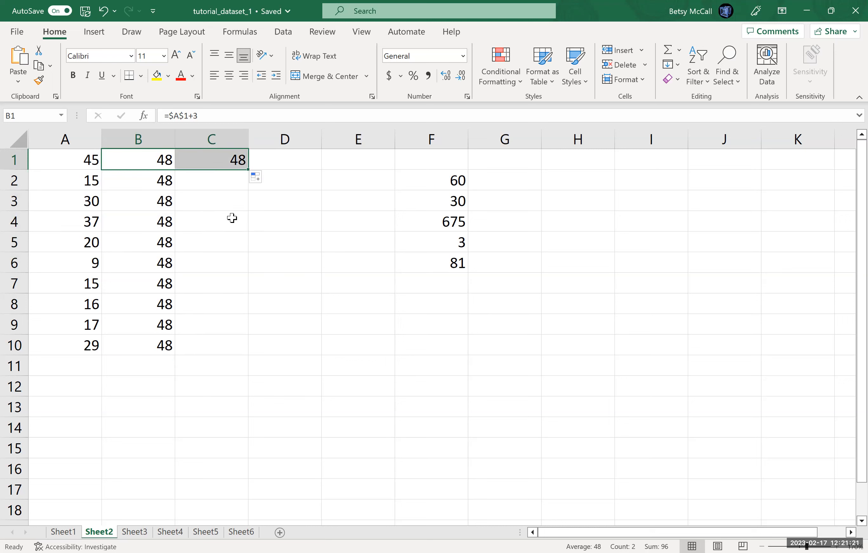